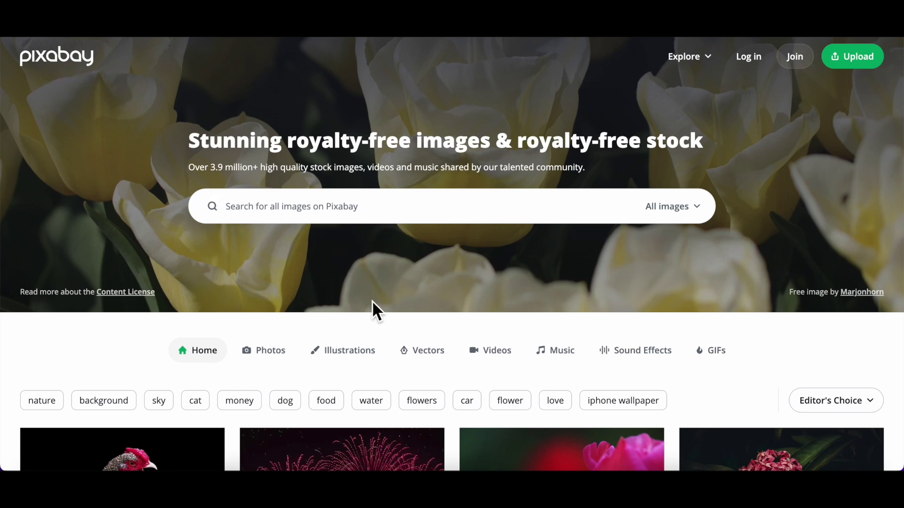
# Step: Search Pixabay stock videos for 'ocean' and open the Iceland sea clip's page
pyautogui.click(488, 355)
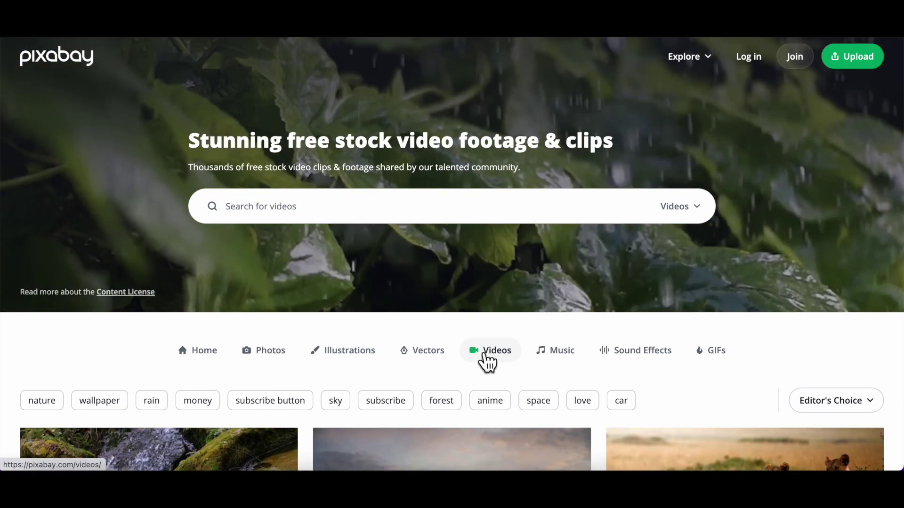
pyautogui.click(420, 208)
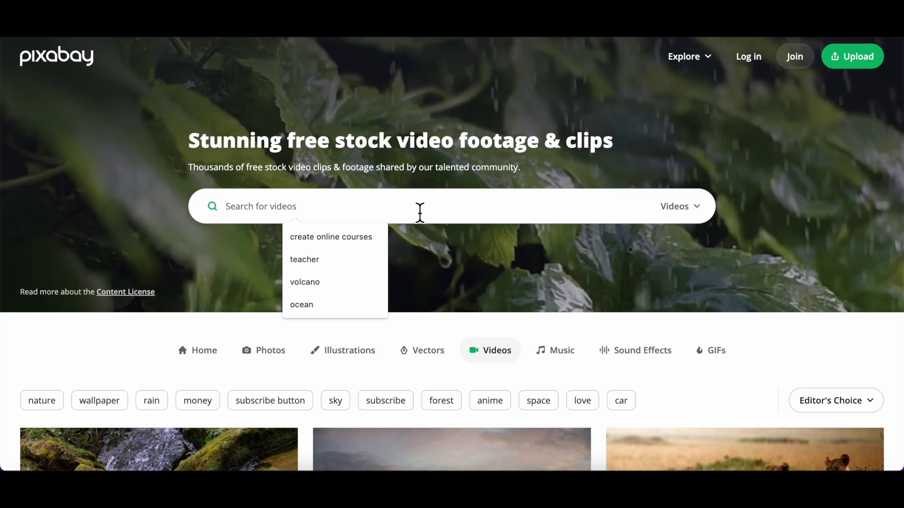
pyautogui.write('ocean')
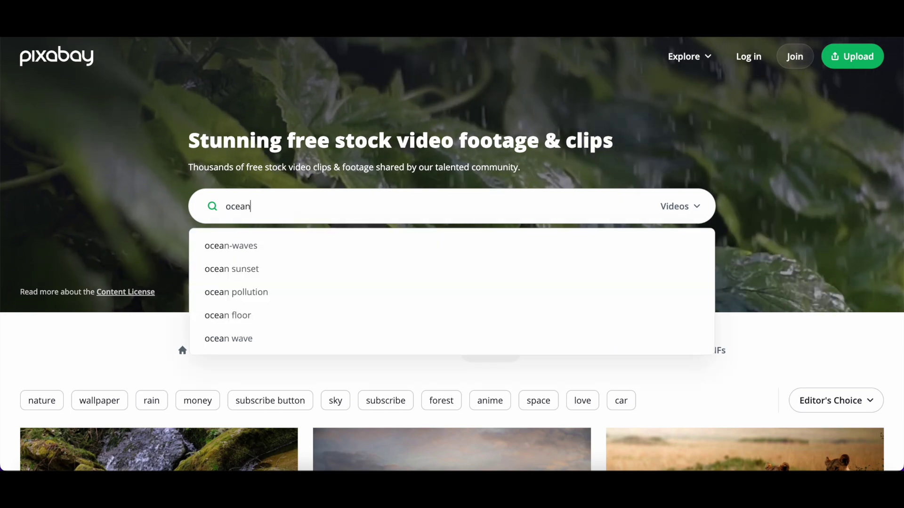
pyautogui.press('Return')
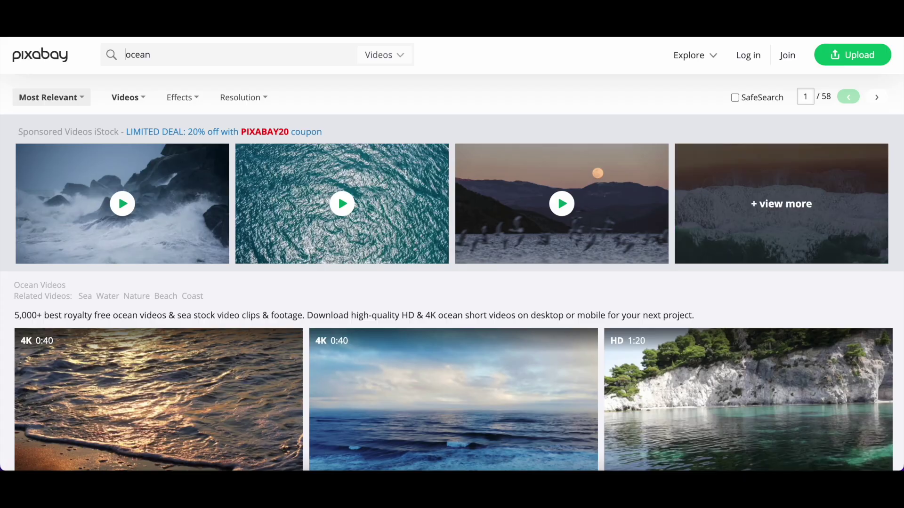
pyautogui.scroll(-1, 510, 286)
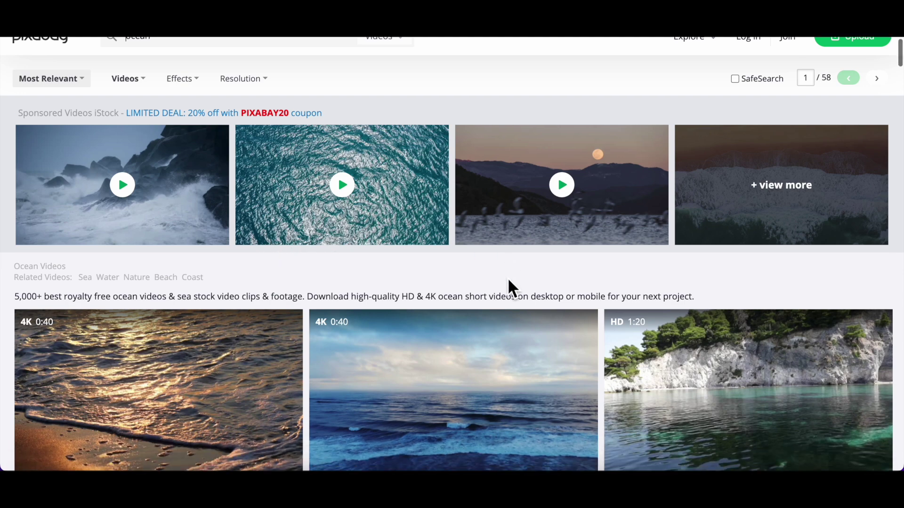
pyautogui.scroll(-2, 509, 286)
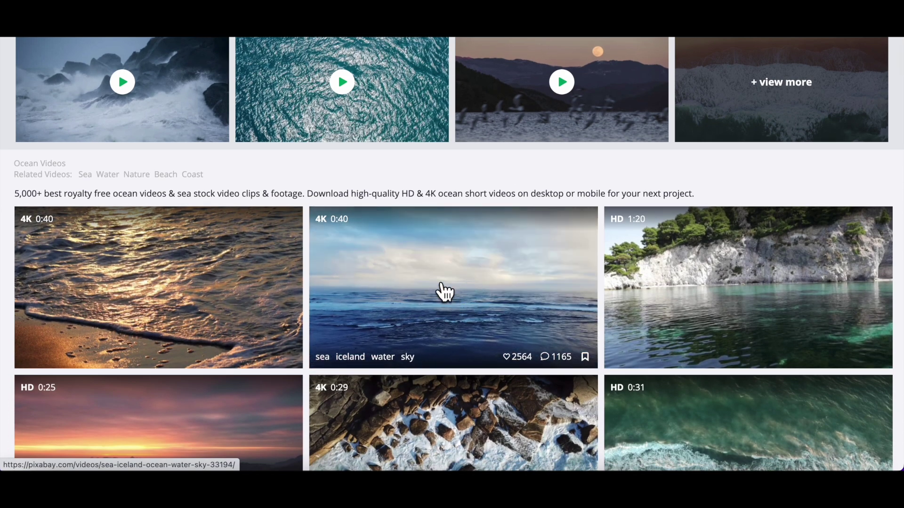
pyautogui.click(445, 291)
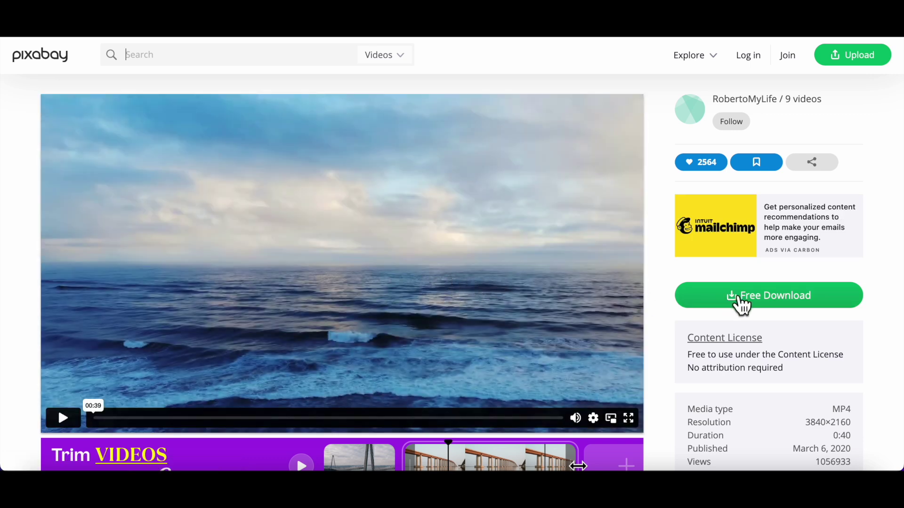
# Step: Download the 1920×1080 version of the Iceland sea clip, passing the reCAPTCHA check
pyautogui.click(734, 296)
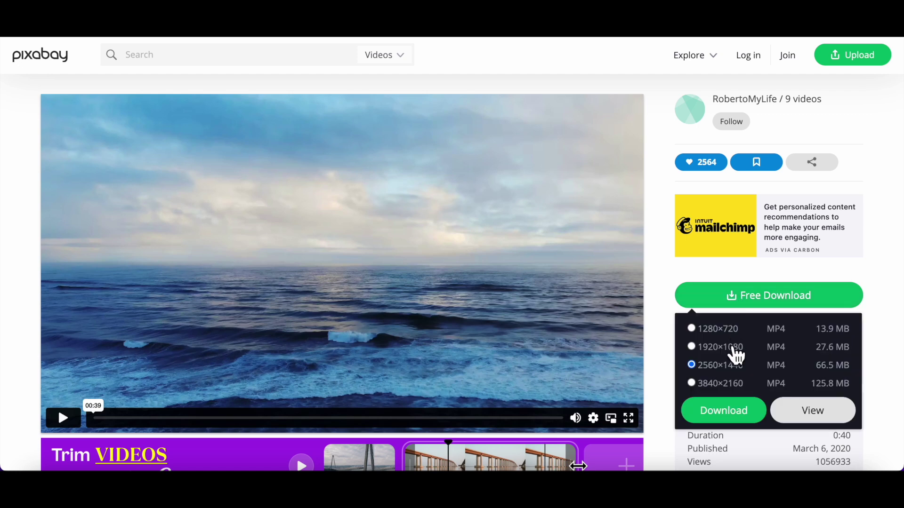
pyautogui.click(691, 347)
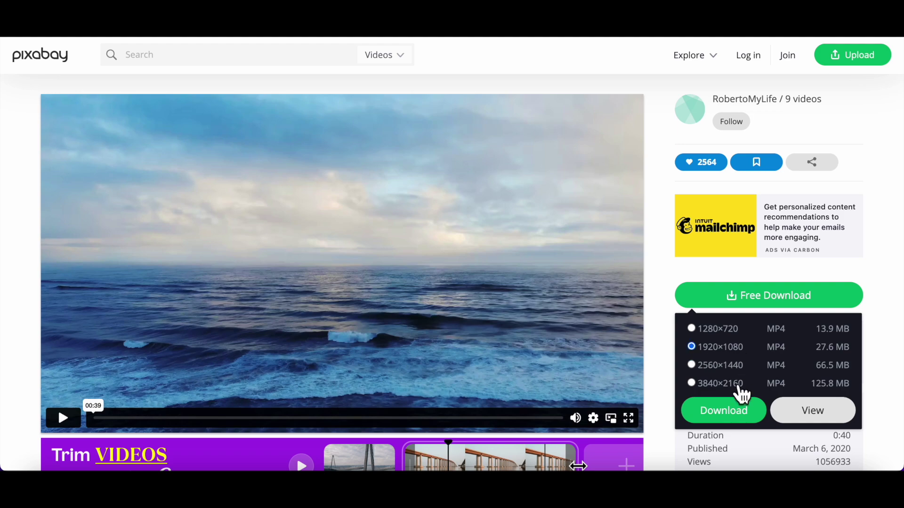
pyautogui.click(723, 410)
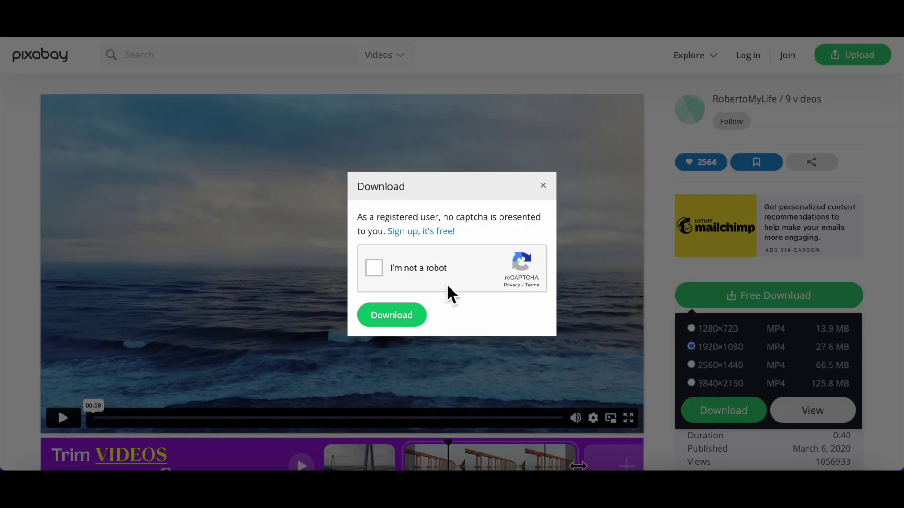
pyautogui.click(373, 268)
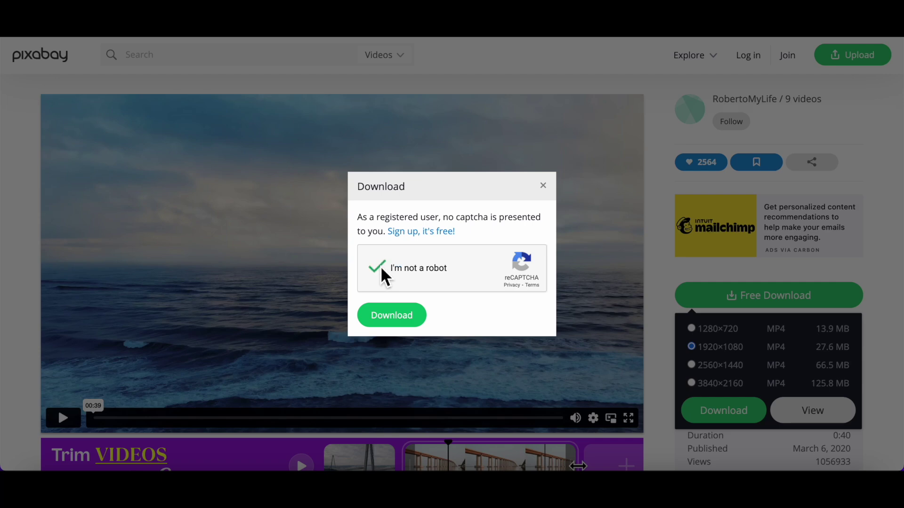
pyautogui.click(402, 320)
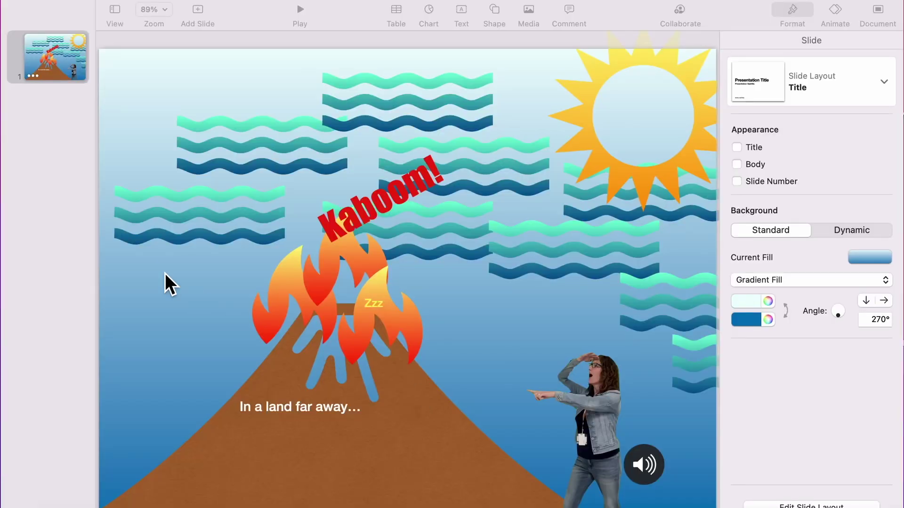
# Step: Add a Blank slide and move it ahead of the volcano slide
pyautogui.click(69, 232)
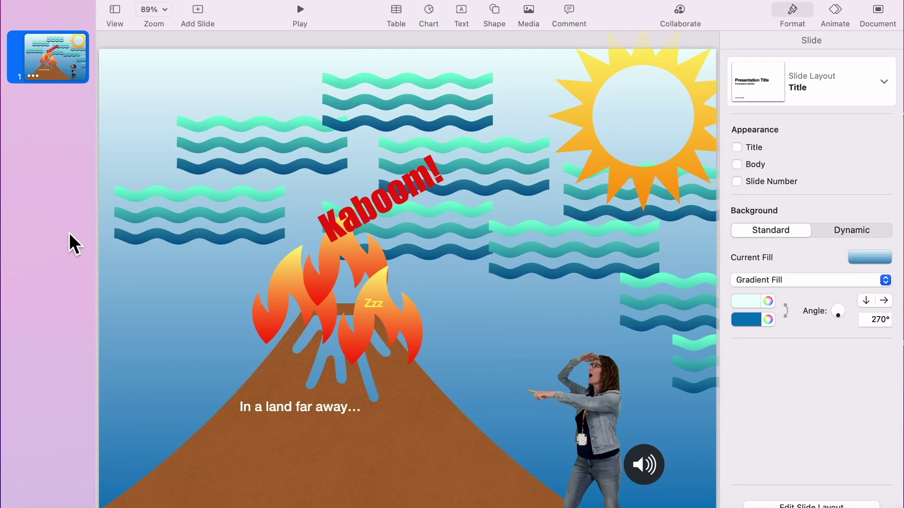
pyautogui.click(201, 11)
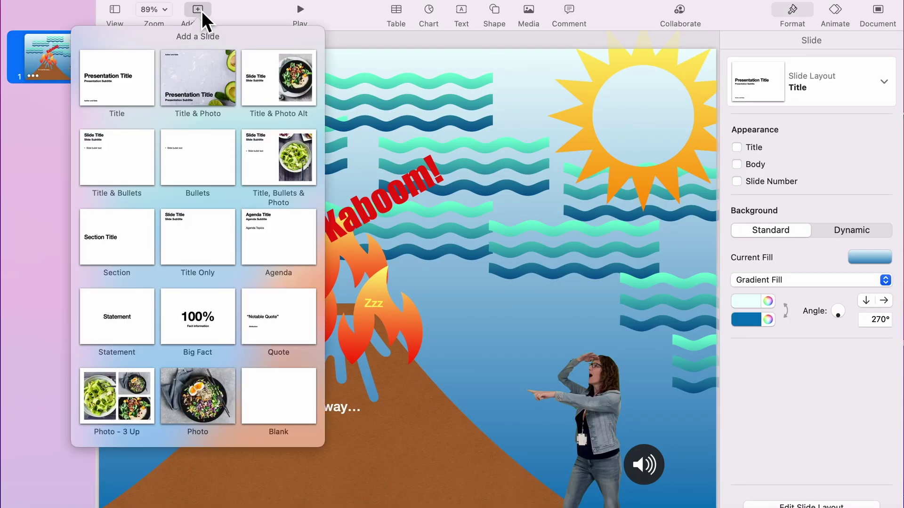
pyautogui.click(286, 399)
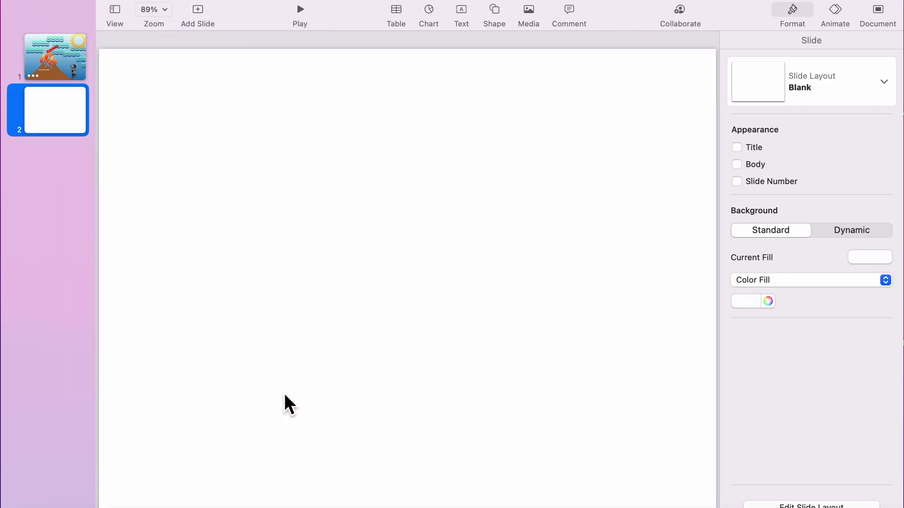
pyautogui.moveTo(76, 127); pyautogui.dragTo(76, 70)
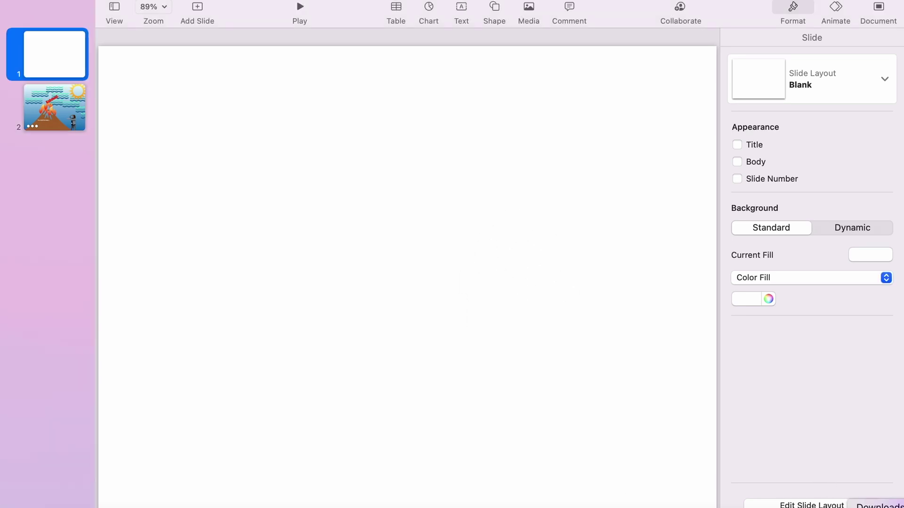
pyautogui.click(897, 503)
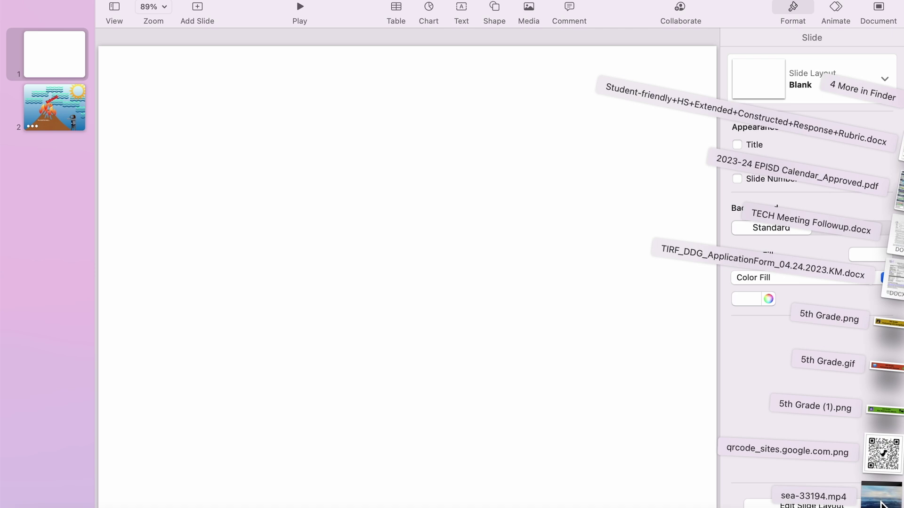
# Step: Place sea-33194.mp4 on the slide, align it to the left edge, and preview it
pyautogui.moveTo(881, 494); pyautogui.dragTo(388, 293)
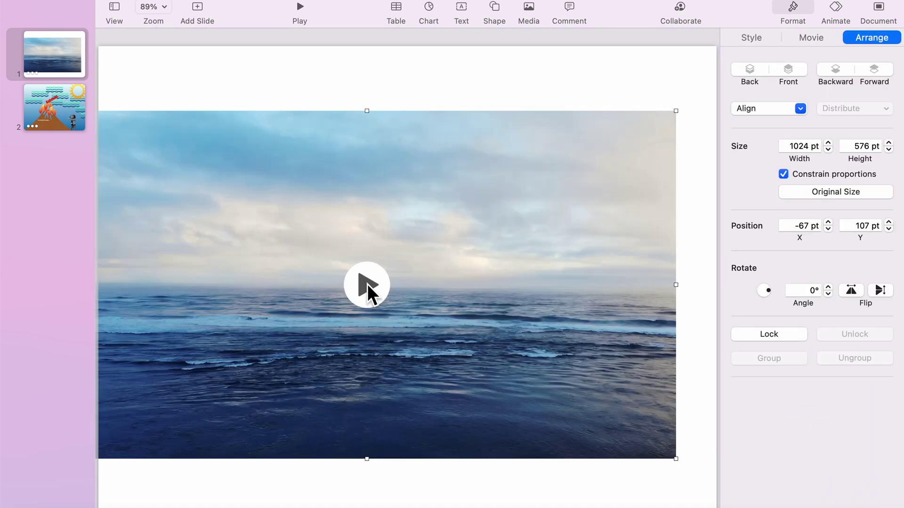
pyautogui.moveTo(449, 221); pyautogui.dragTo(490, 219)
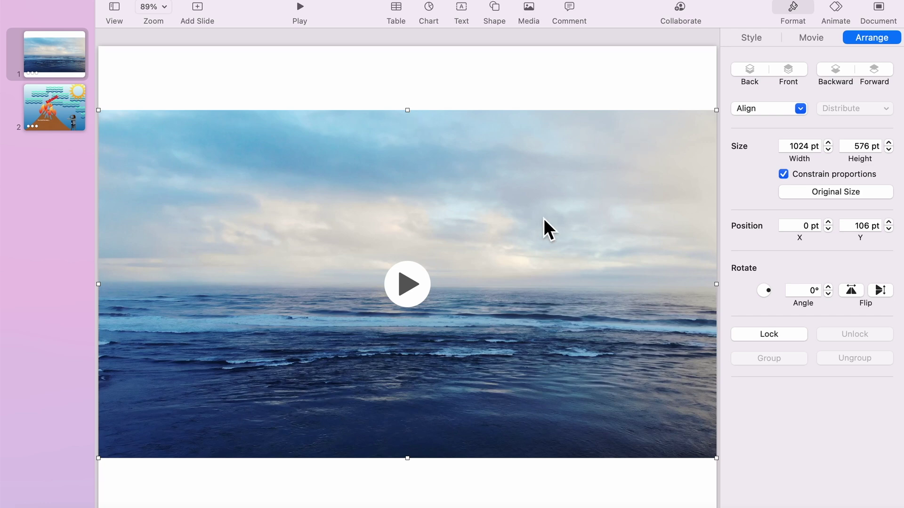
pyautogui.click(401, 291)
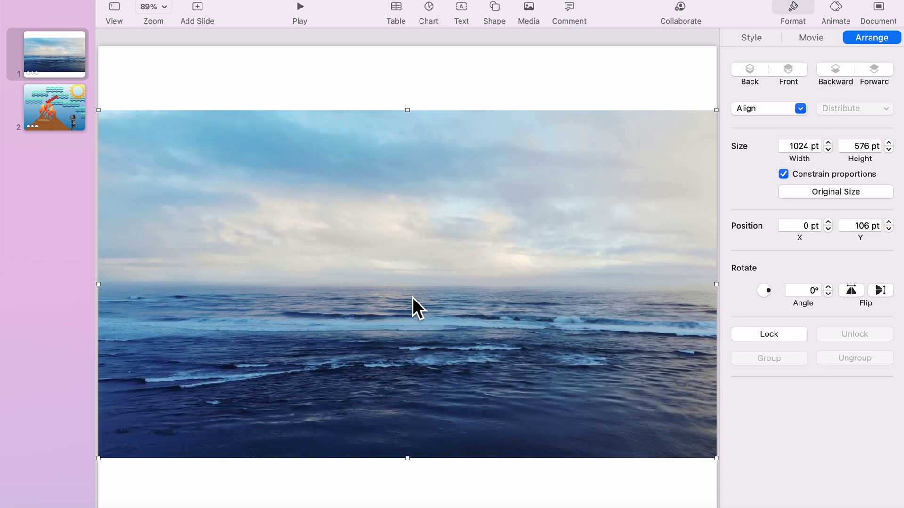
pyautogui.click(413, 298)
# Step: Give the slide background a gradient fill
pyautogui.click(525, 78)
pyautogui.click(775, 278)
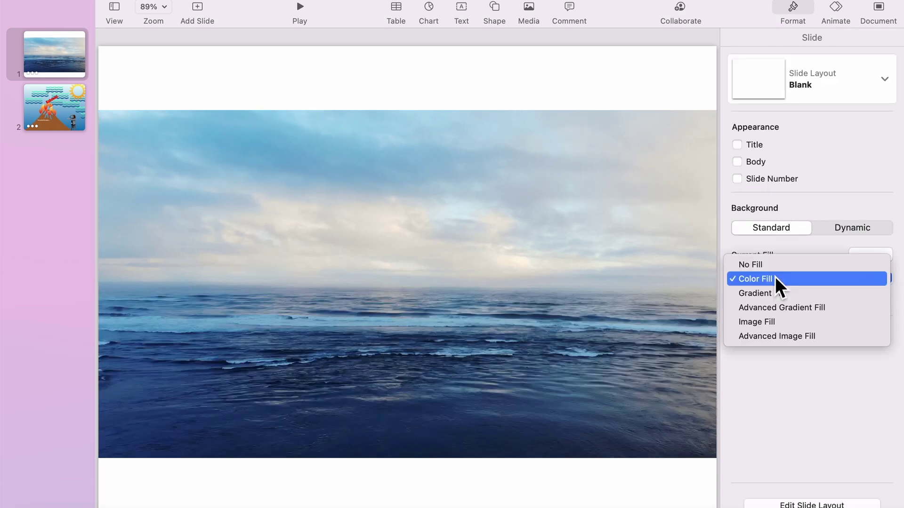
pyautogui.click(776, 290)
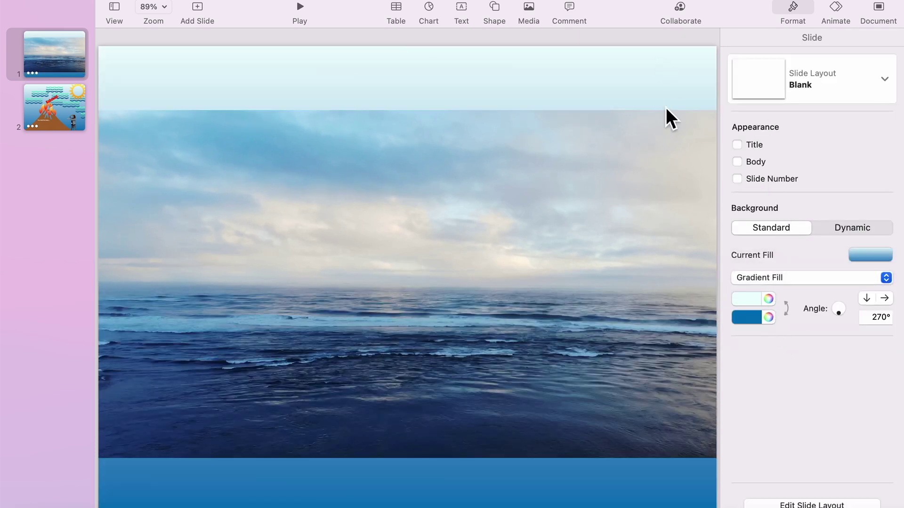
# Step: Insert an Airplane shape and enlarge it at the slide's top-left
pyautogui.click(495, 9)
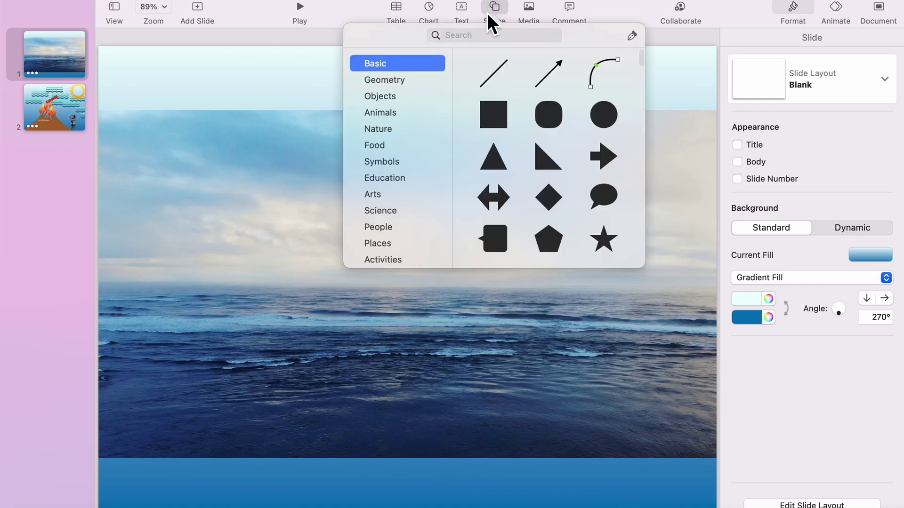
pyautogui.click(481, 36)
pyautogui.write('airpla')
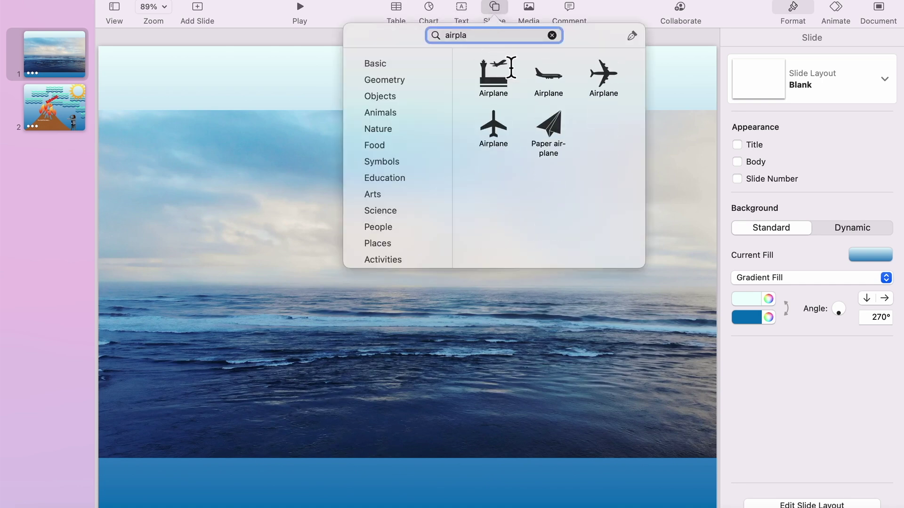
pyautogui.click(548, 71)
pyautogui.moveTo(417, 283)
pyautogui.mouseDown()
pyautogui.moveTo(164, 156)
pyautogui.moveTo(252, 192)
pyautogui.moveTo(224, 171)
pyautogui.mouseUp()
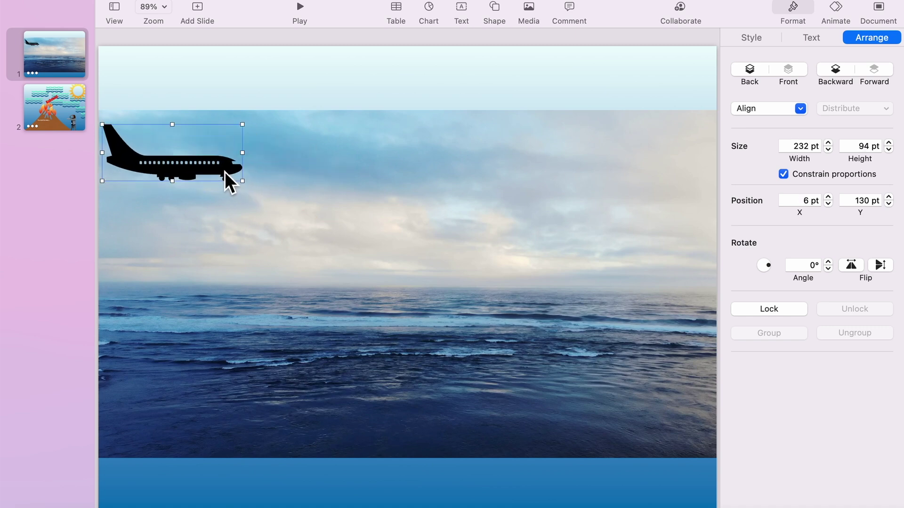
# Step: Fill the airplane dark gray and give it a 2 pt black outline
pyautogui.click(751, 37)
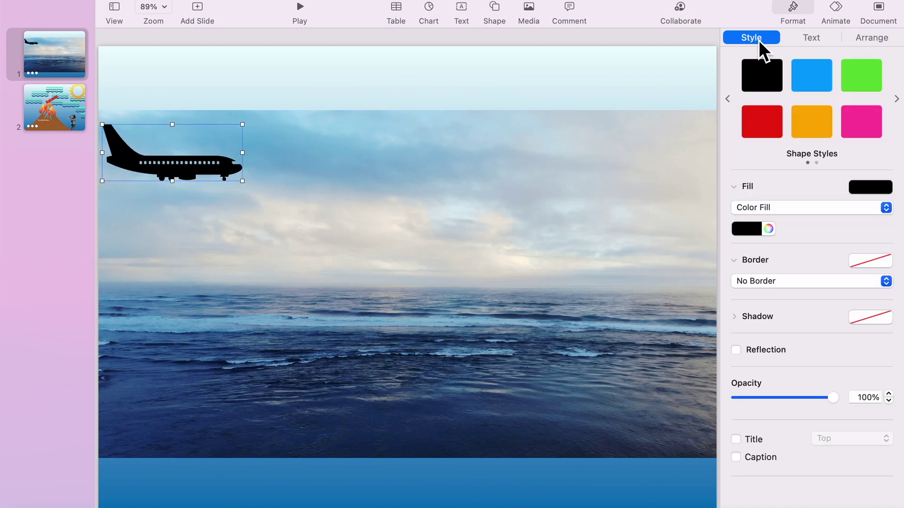
pyautogui.click(755, 229)
pyautogui.click(749, 300)
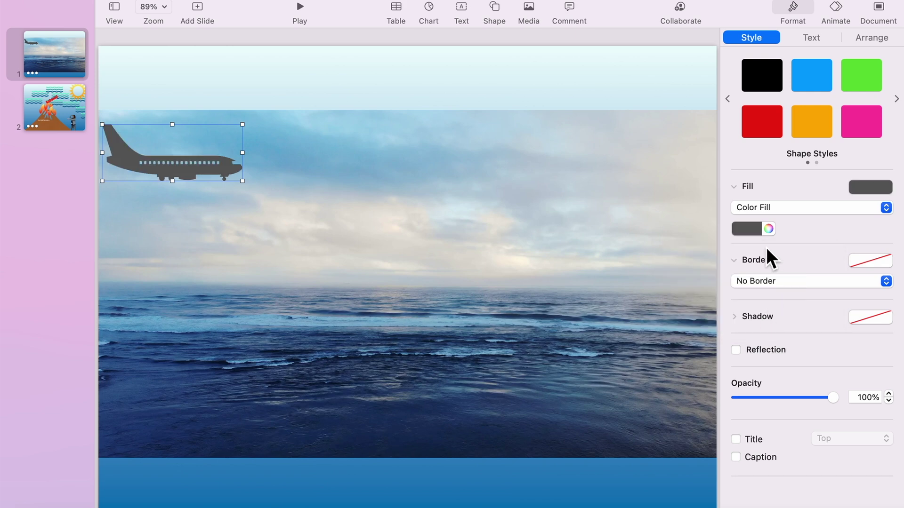
pyautogui.click(806, 280)
pyautogui.click(791, 295)
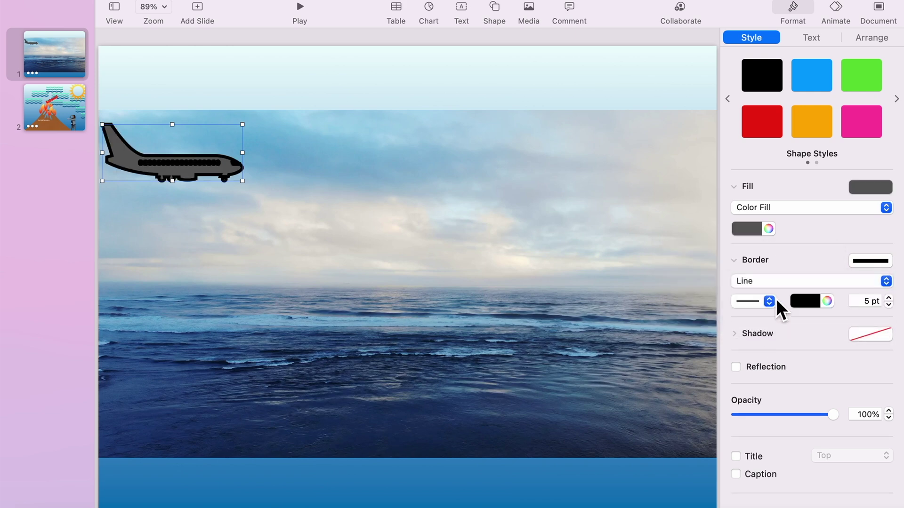
pyautogui.click(888, 305)
pyautogui.click(888, 305)
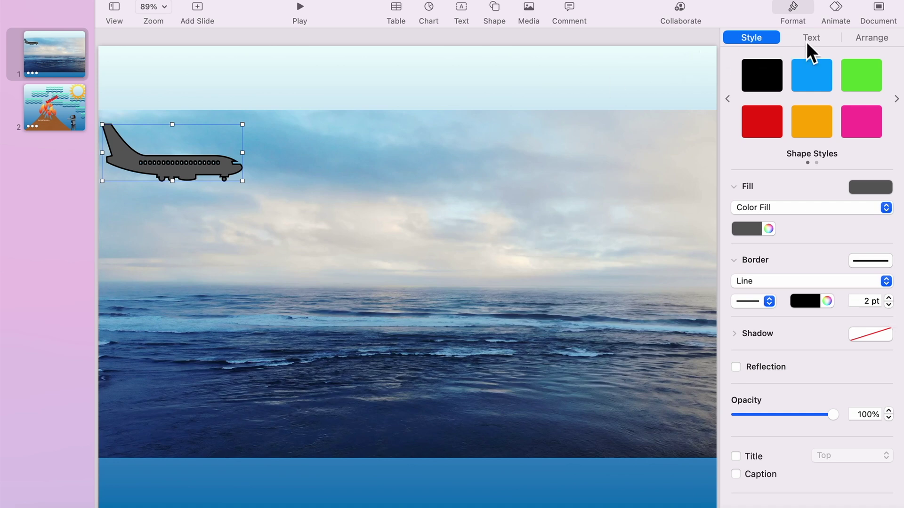
pyautogui.click(840, 10)
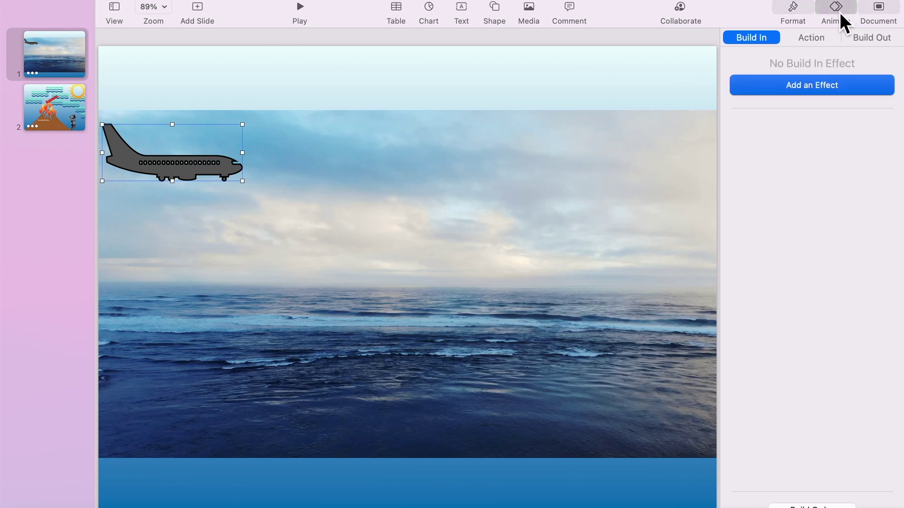
# Step: Add a Move action that flies the airplane down to the slide's right edge
pyautogui.click(815, 38)
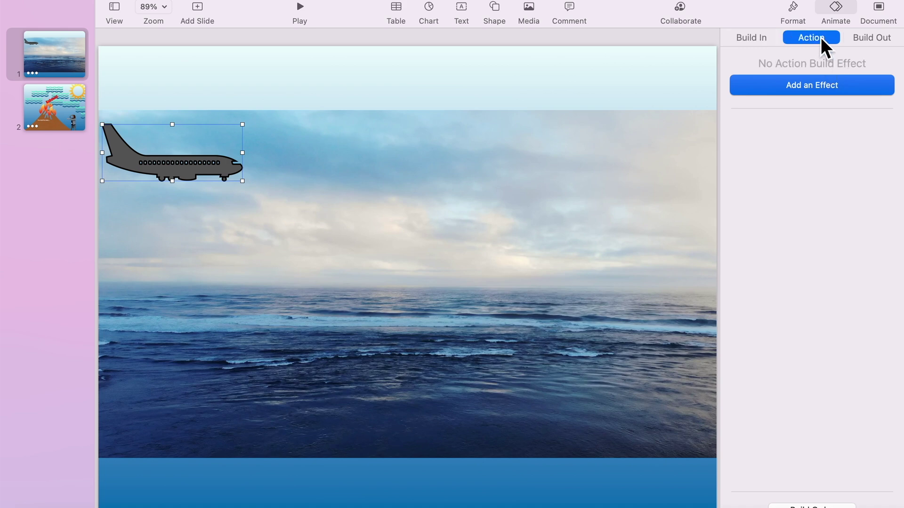
pyautogui.click(822, 84)
pyautogui.click(756, 153)
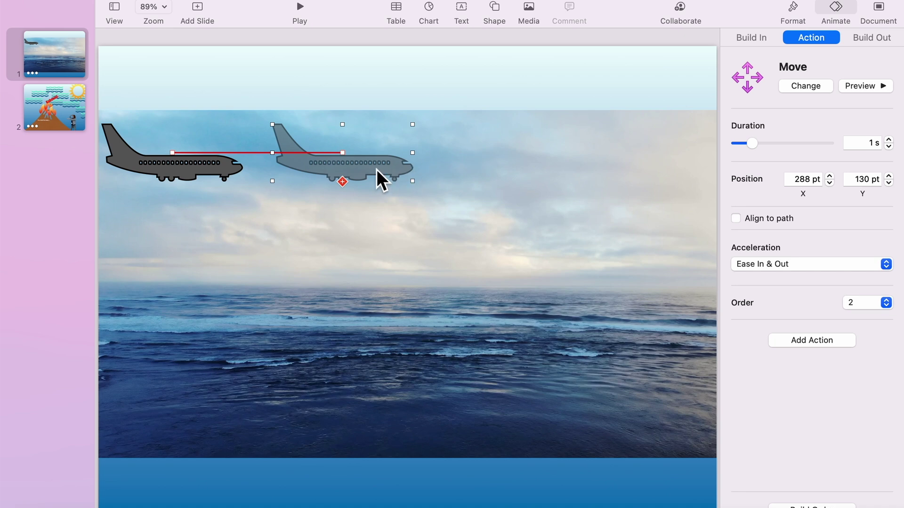
pyautogui.moveTo(376, 168); pyautogui.dragTo(746, 302)
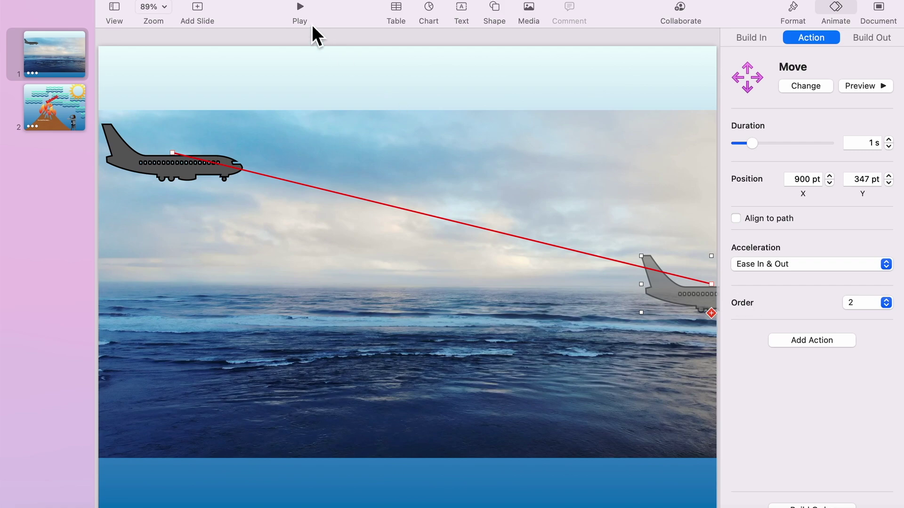
pyautogui.click(301, 8)
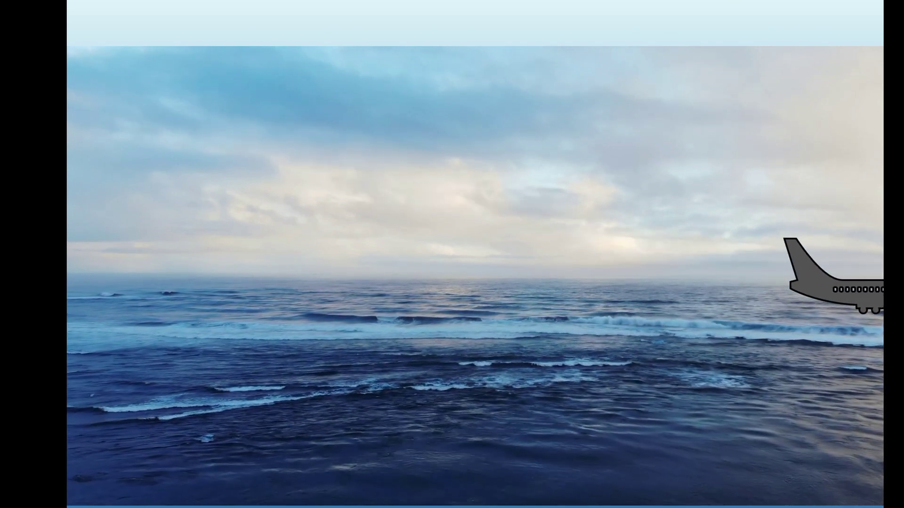
pyautogui.press('Escape')
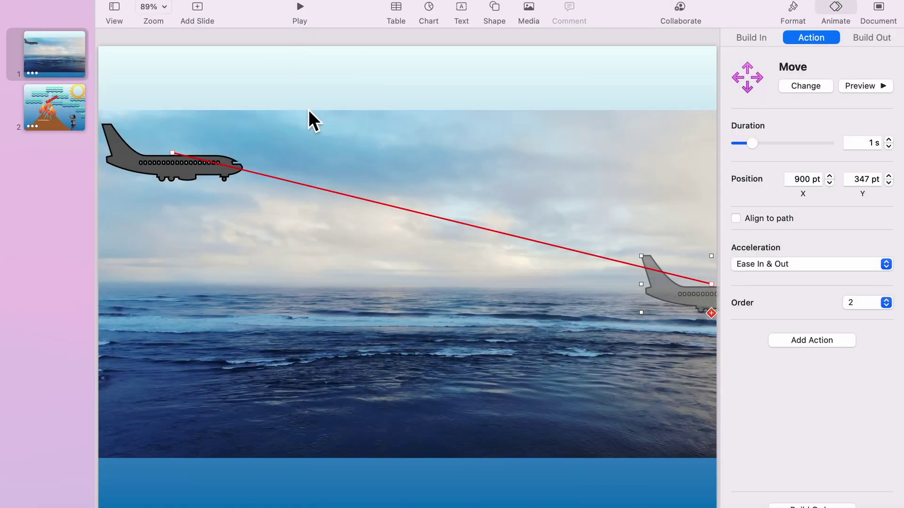